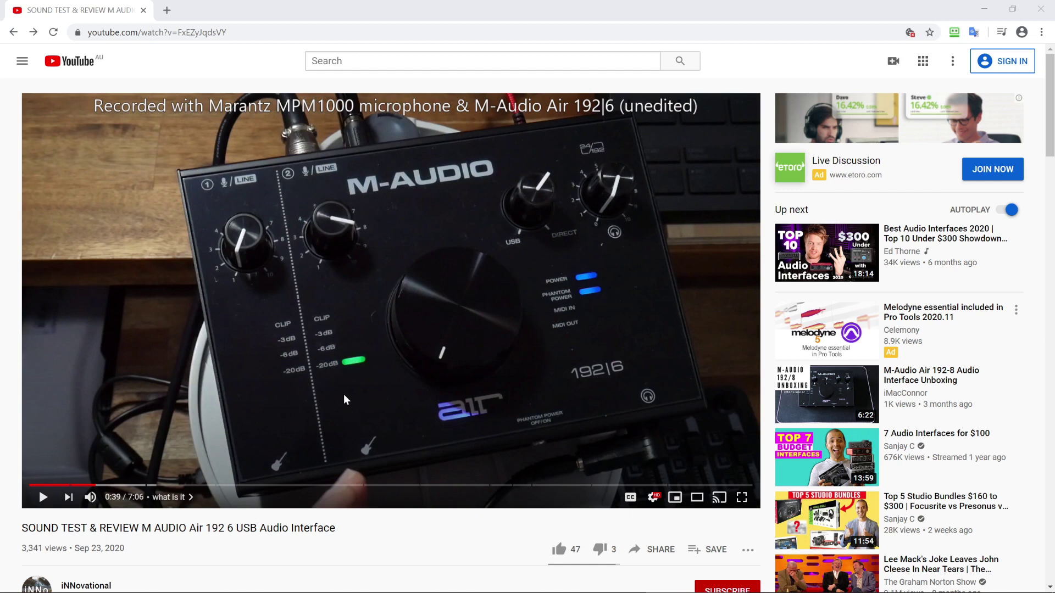
Step: Scroll down the video comments to the channel's expanded reply about sample-rate mismatch causing silence
{"action": "scroll", "coordinate": [148, 397], "scroll_direction": "down", "scroll_amount": 8}
{"action": "scroll", "coordinate": [148, 397], "scroll_direction": "down", "scroll_amount": 12}
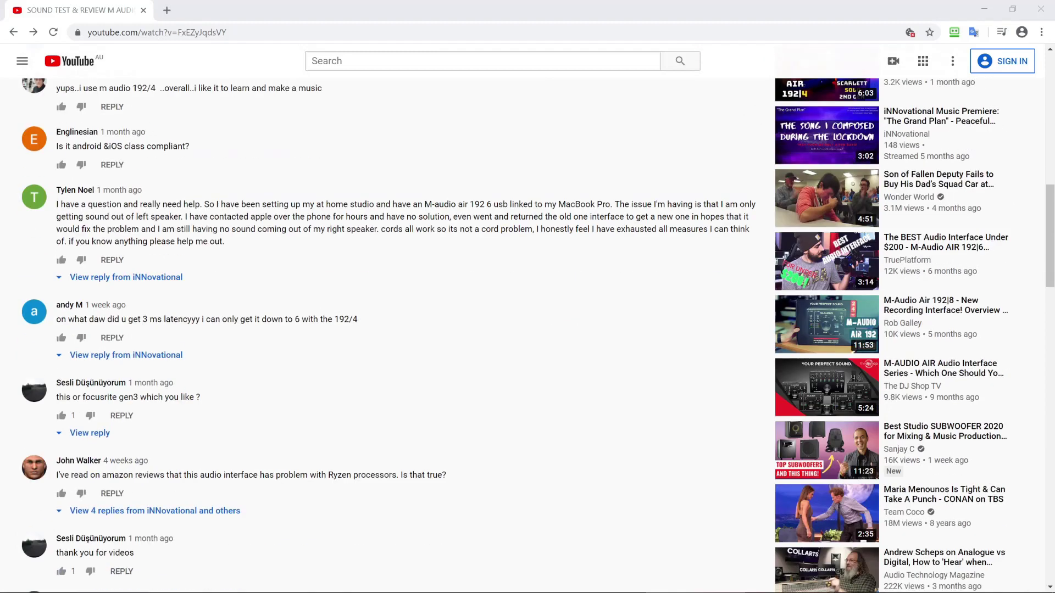
{"action": "scroll", "coordinate": [349, 273], "scroll_direction": "down", "scroll_amount": 3}
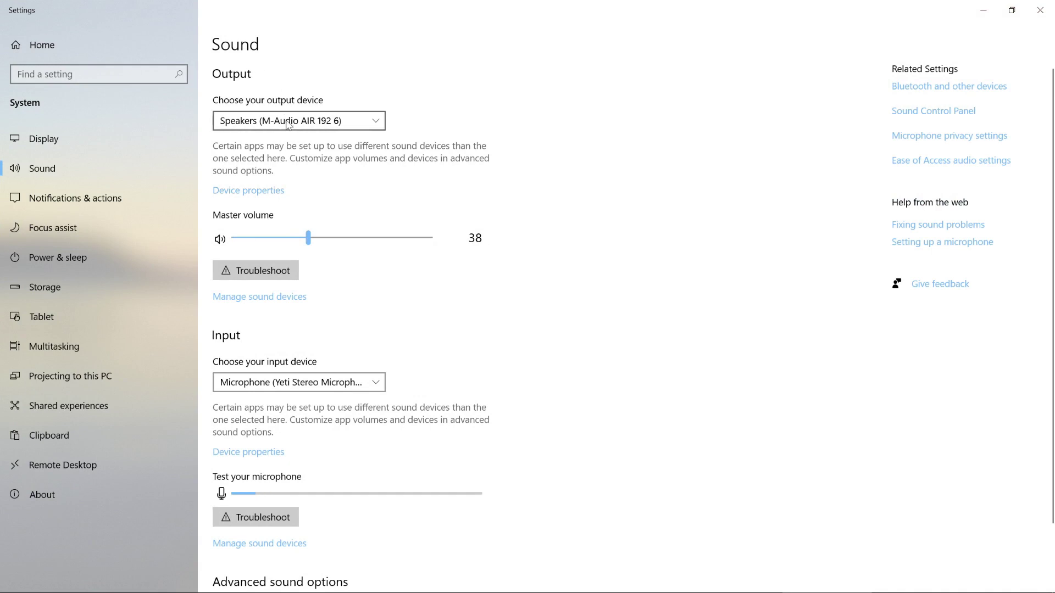
Step: Open the output speakers' device properties and view the Advanced tab showing 24 bit, 192000 Hz
{"action": "left_click", "coordinate": [245, 191]}
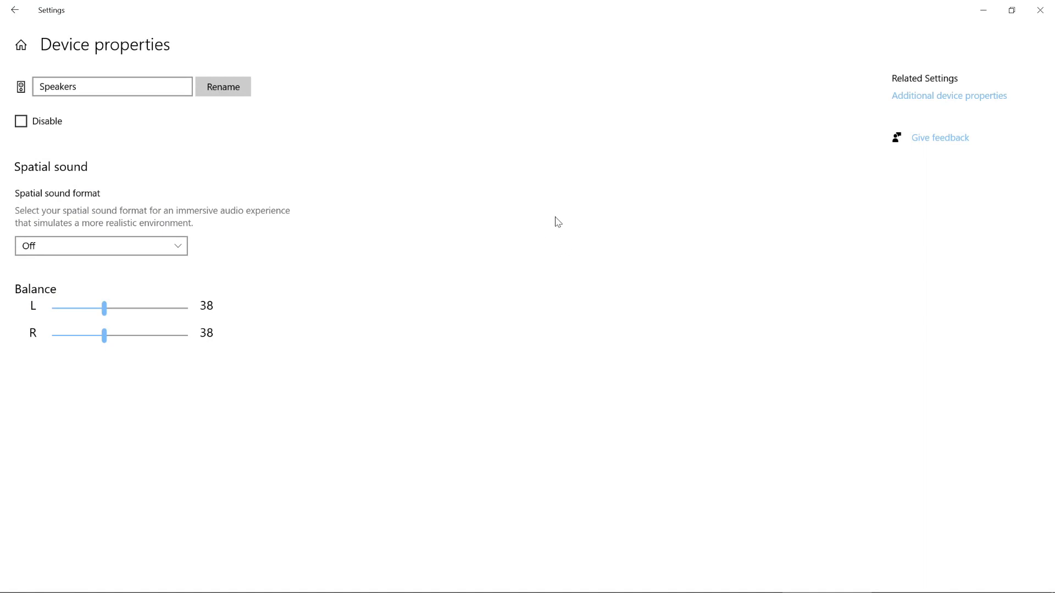
{"action": "left_click_drag", "start_coordinate": [253, 85], "coordinate": [681, 99]}
{"action": "left_click", "coordinate": [623, 116]}
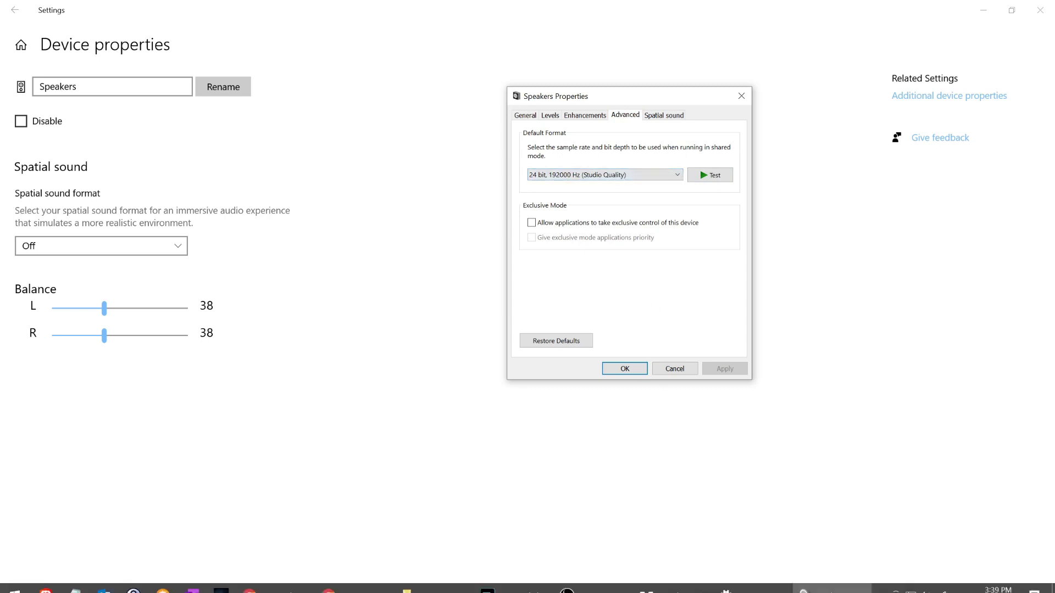
Step: Place the M-Audio panel beside the dialog, then apply 24 bit, 96000 Hz and test it
{"action": "left_click", "coordinate": [686, 591]}
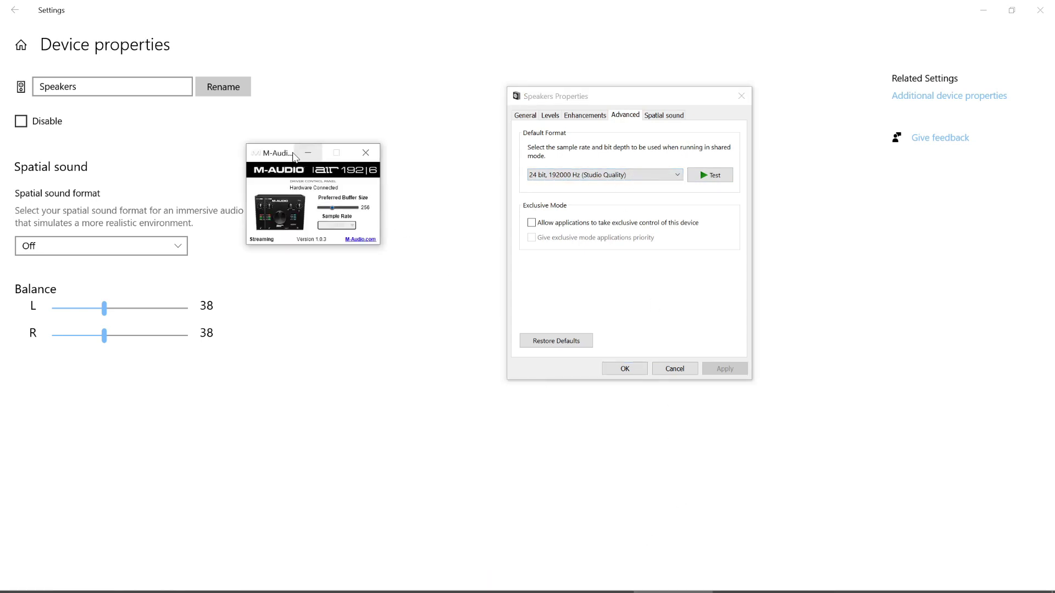
{"action": "left_click_drag", "start_coordinate": [291, 156], "coordinate": [386, 159]}
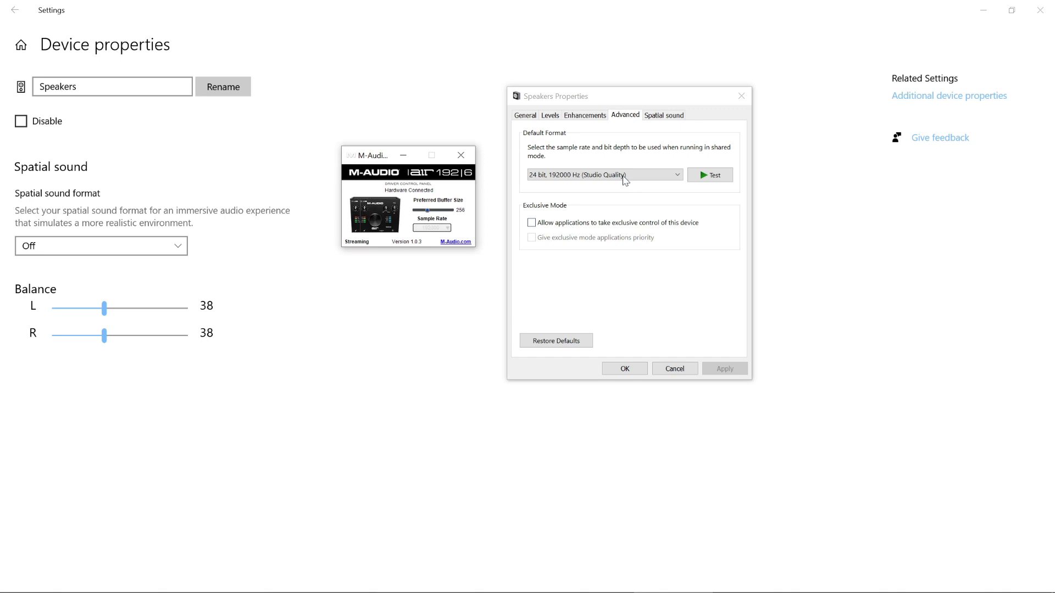
{"action": "left_click", "coordinate": [712, 179]}
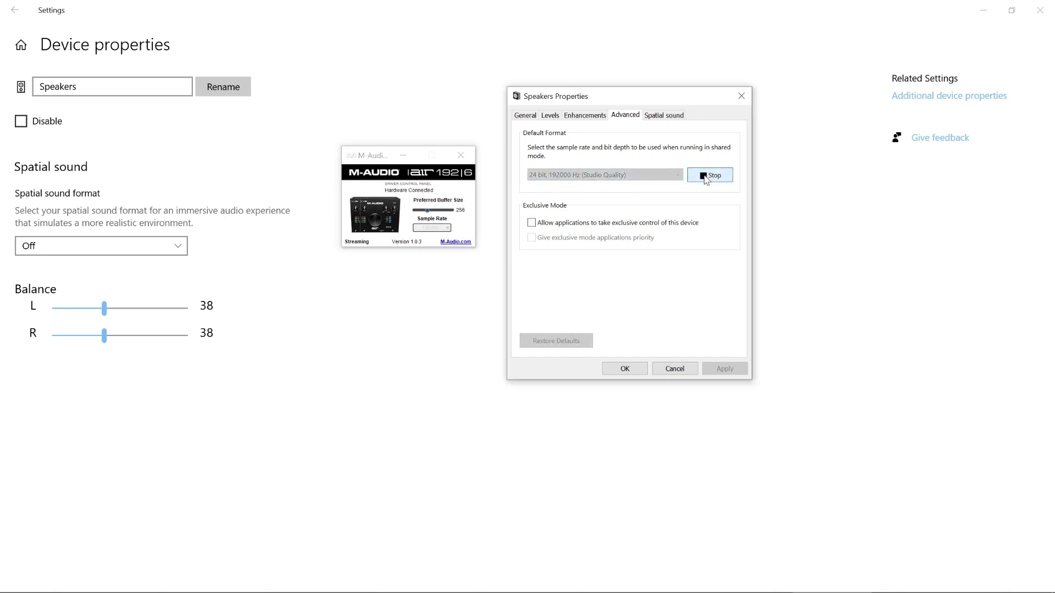
{"action": "left_click", "coordinate": [662, 180]}
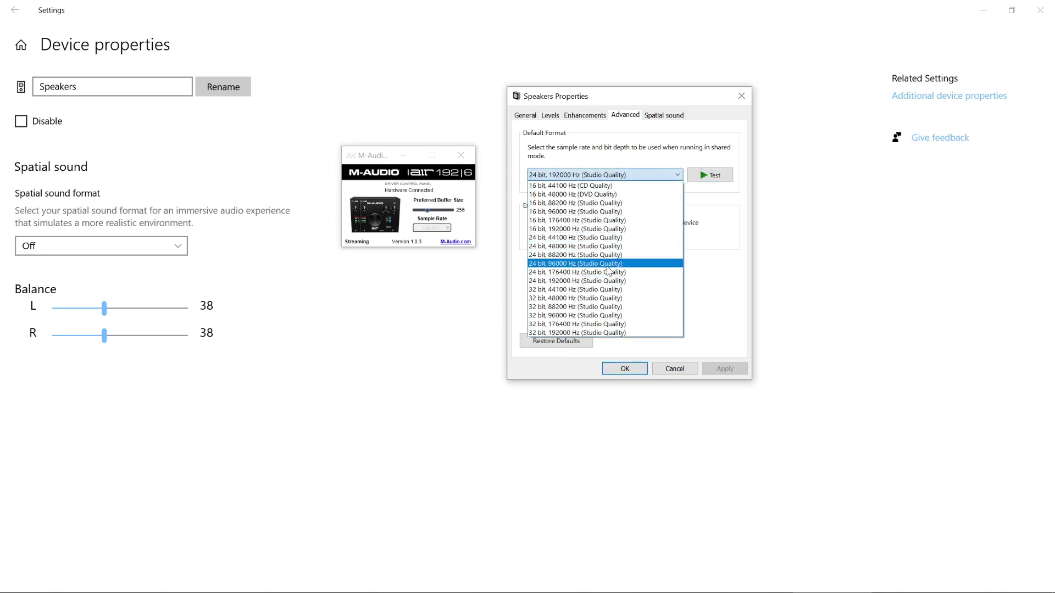
{"action": "left_click", "coordinate": [607, 264]}
{"action": "left_click", "coordinate": [725, 370]}
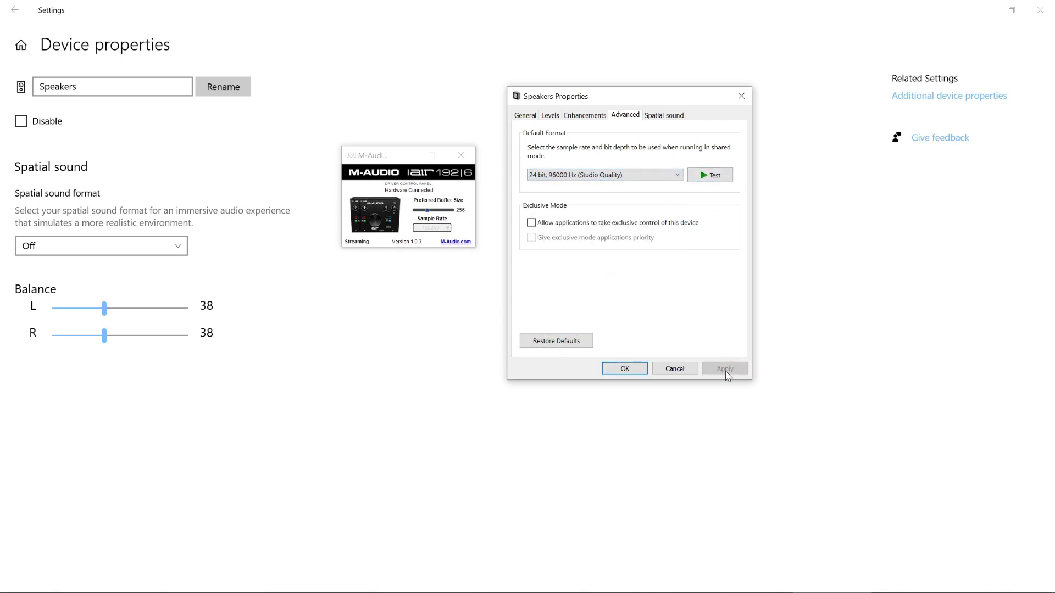
{"action": "left_click", "coordinate": [710, 176]}
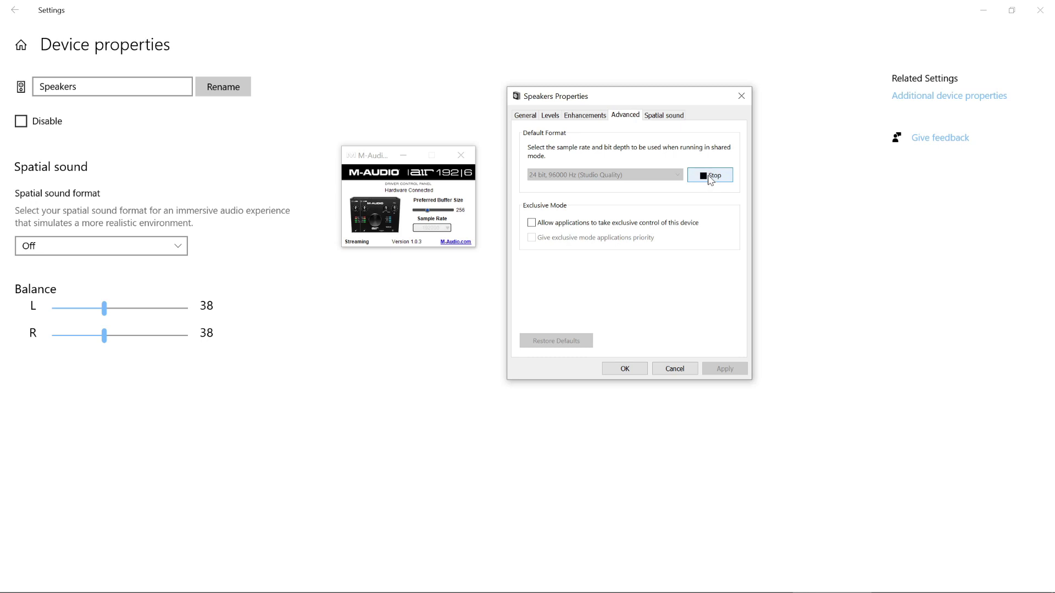
{"action": "left_click", "coordinate": [710, 179]}
Step: Switch the default format back to 24 bit, 192000 Hz, test the tone and apply
{"action": "left_click", "coordinate": [671, 175]}
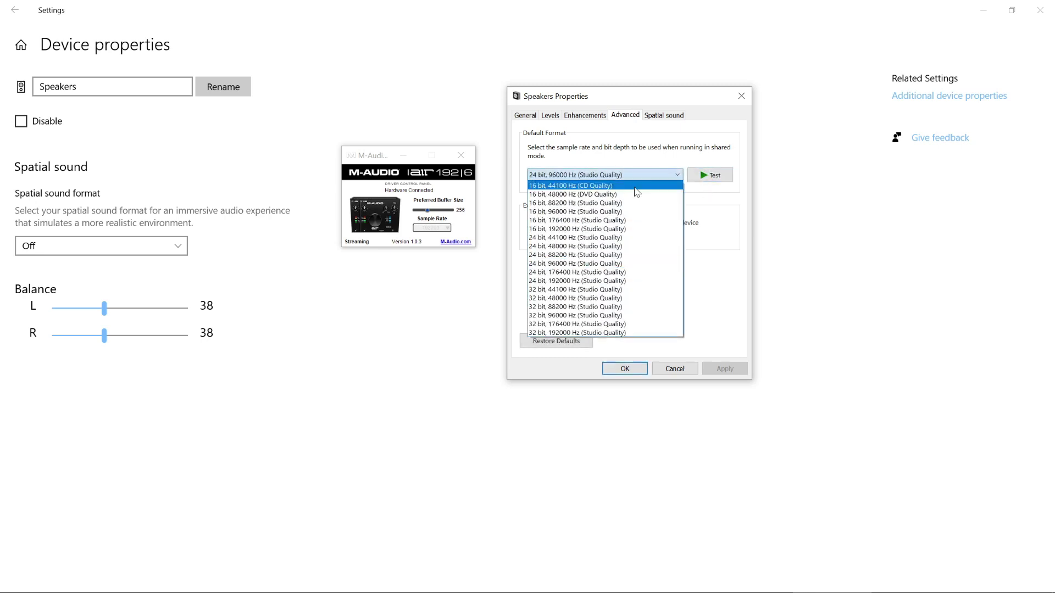
{"action": "left_click", "coordinate": [598, 280]}
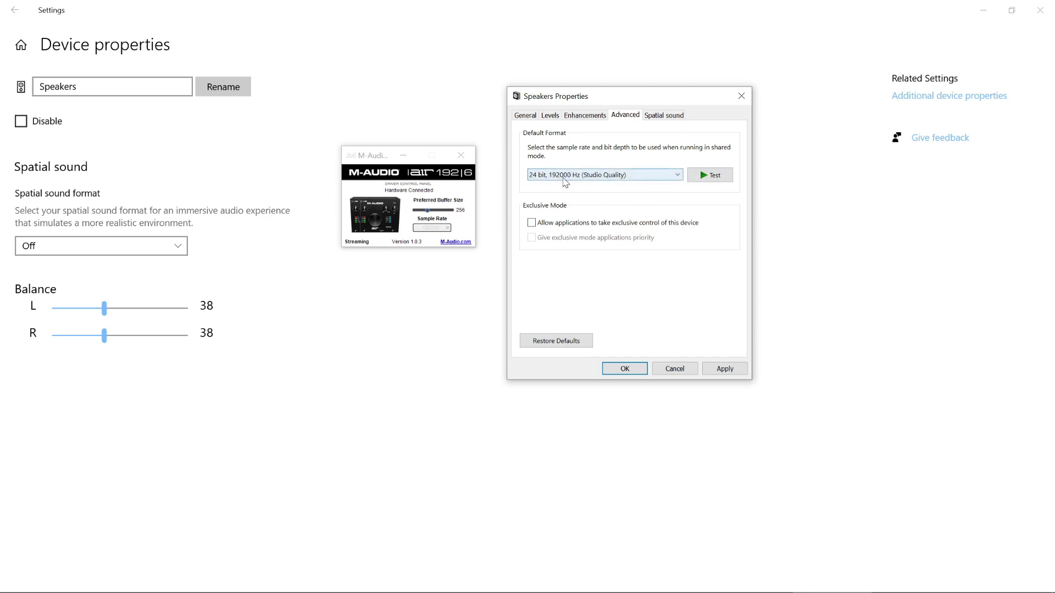
{"action": "left_click", "coordinate": [710, 179]}
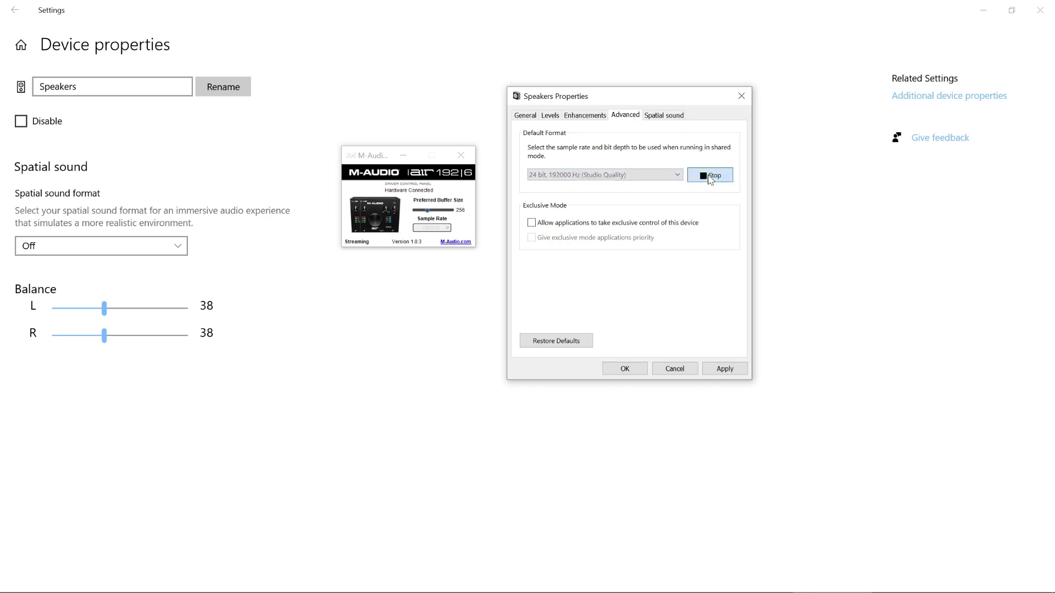
{"action": "left_click", "coordinate": [723, 370]}
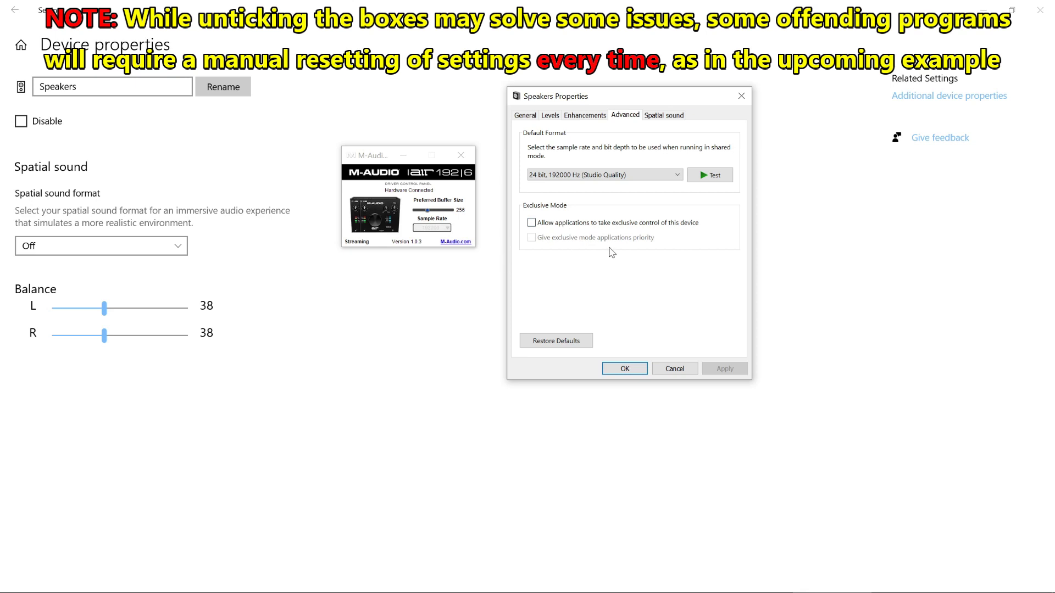
Step: Move the M-Audio panel up-left and Speakers Properties right, then launch Analog Lab 4
{"action": "left_click_drag", "start_coordinate": [380, 155], "coordinate": [248, 111]}
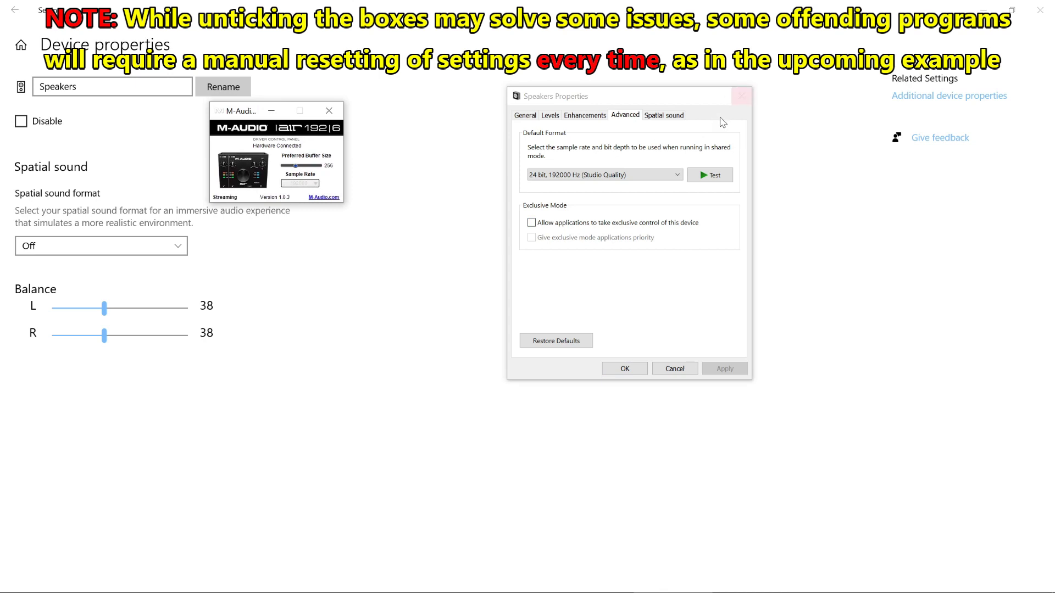
{"action": "left_click_drag", "start_coordinate": [702, 103], "coordinate": [871, 53]}
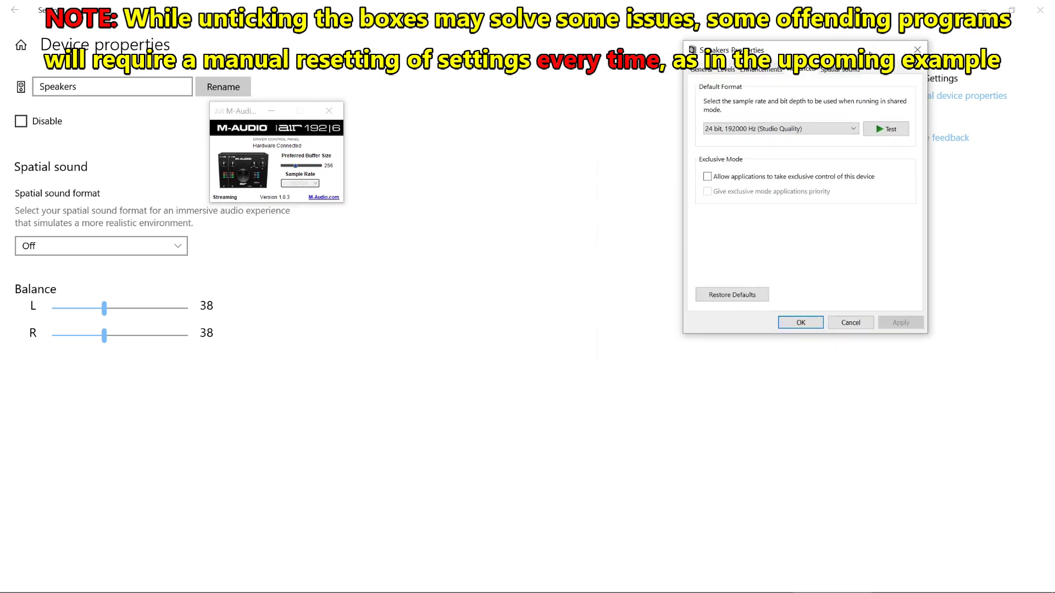
{"action": "mouse_move", "coordinate": [223, 588]}
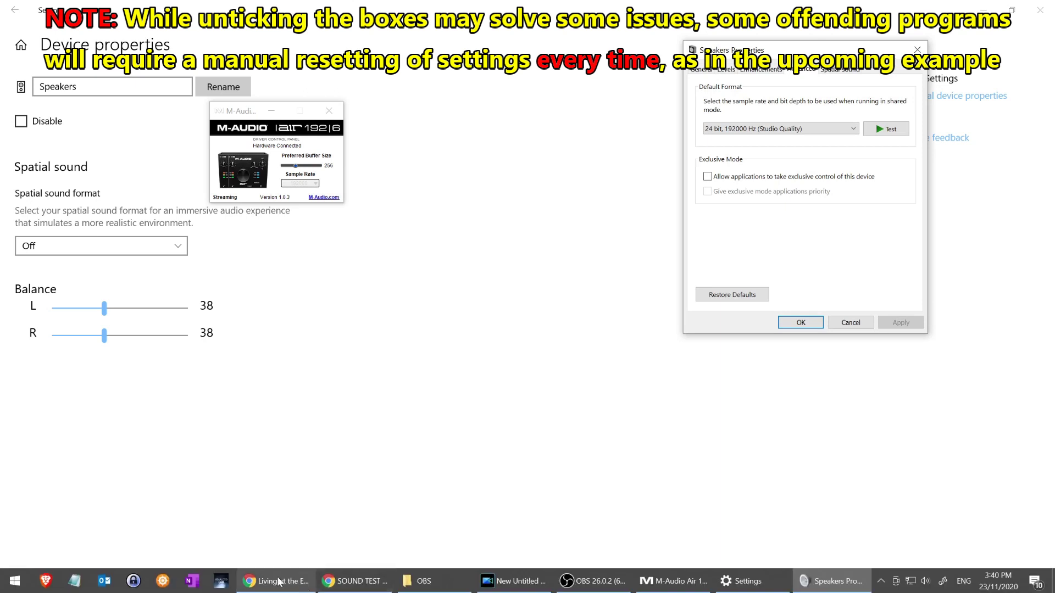
{"action": "left_click", "coordinate": [222, 587]}
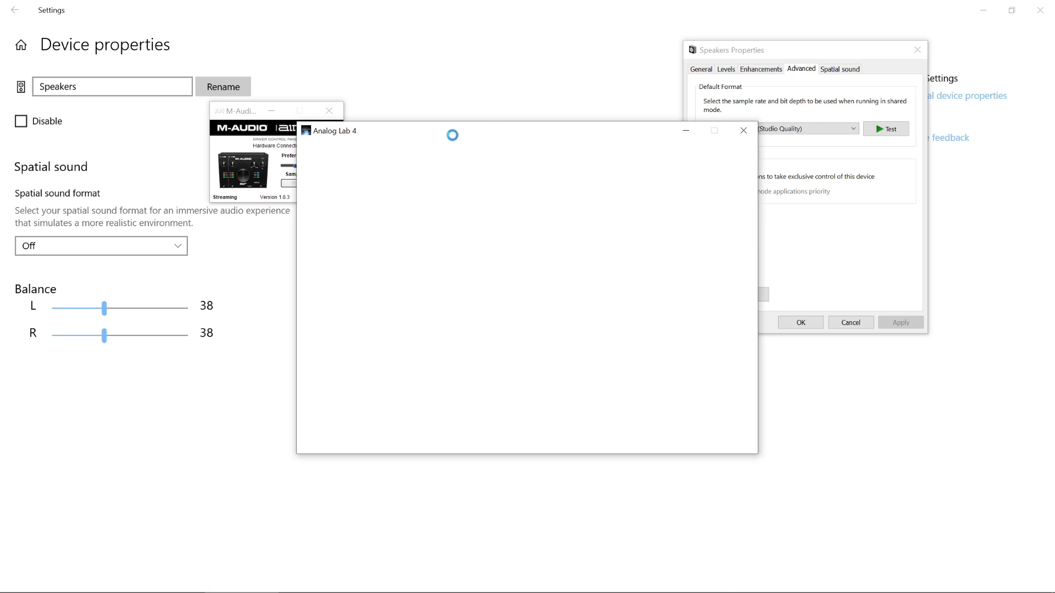
Step: Check the 96000 Hz sample rate in Analog Lab 4's Audio Midi Settings, then quit Analog Lab 4
{"action": "left_click_drag", "start_coordinate": [383, 130], "coordinate": [465, 153]}
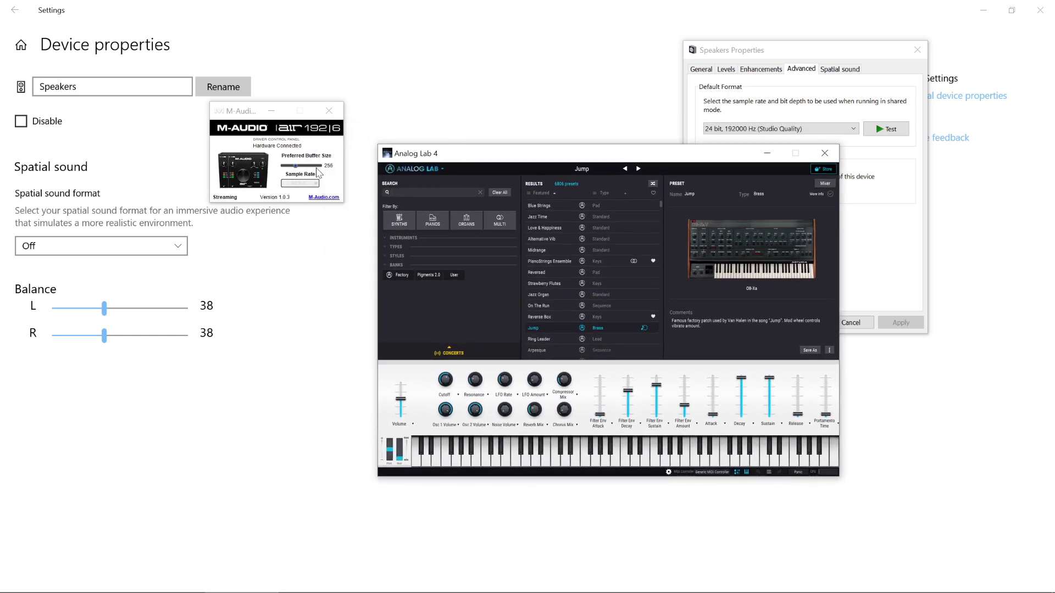
{"action": "left_click", "coordinate": [437, 170]}
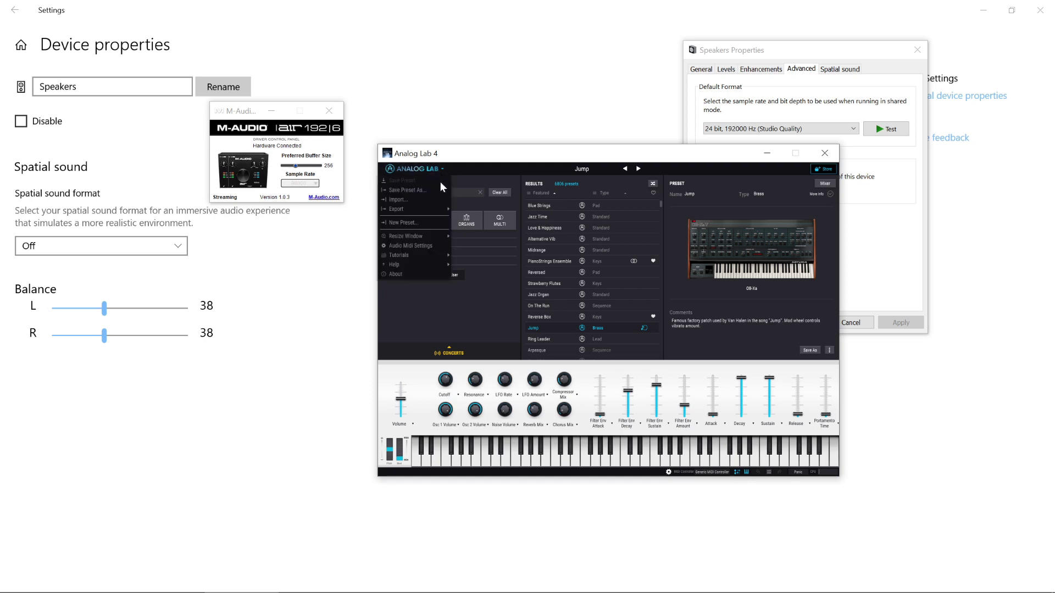
{"action": "left_click", "coordinate": [421, 245]}
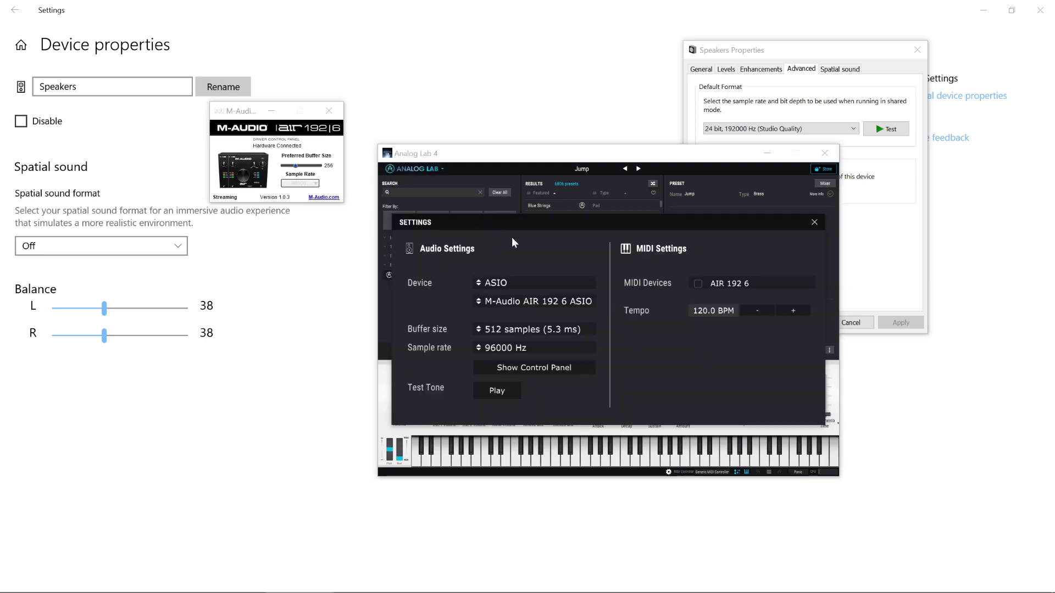
{"action": "left_click", "coordinate": [499, 348]}
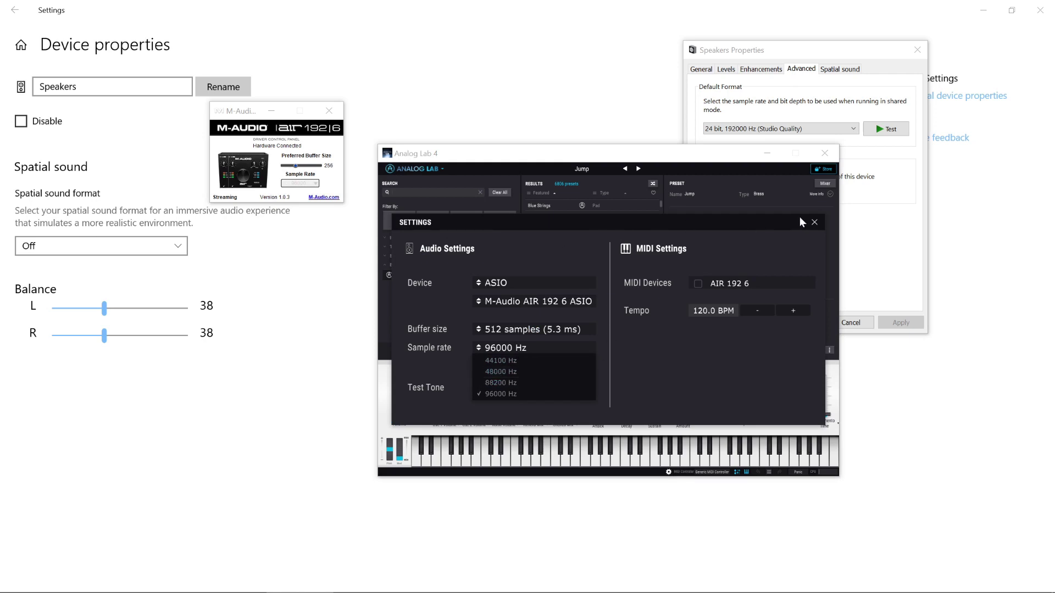
{"action": "left_click", "coordinate": [814, 222]}
{"action": "left_click", "coordinate": [814, 222]}
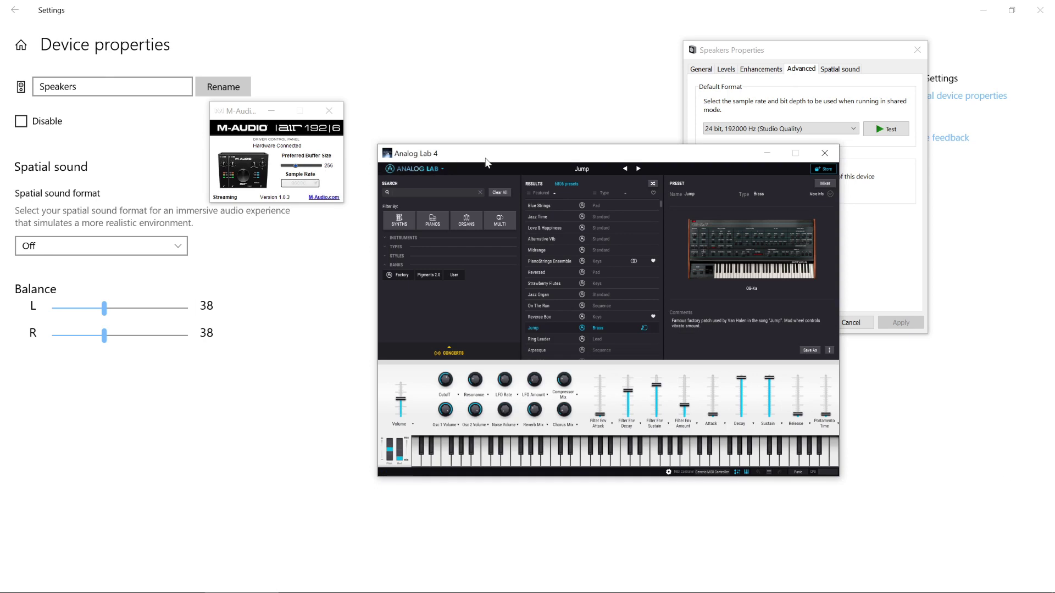
{"action": "left_click_drag", "start_coordinate": [512, 153], "coordinate": [488, 126]}
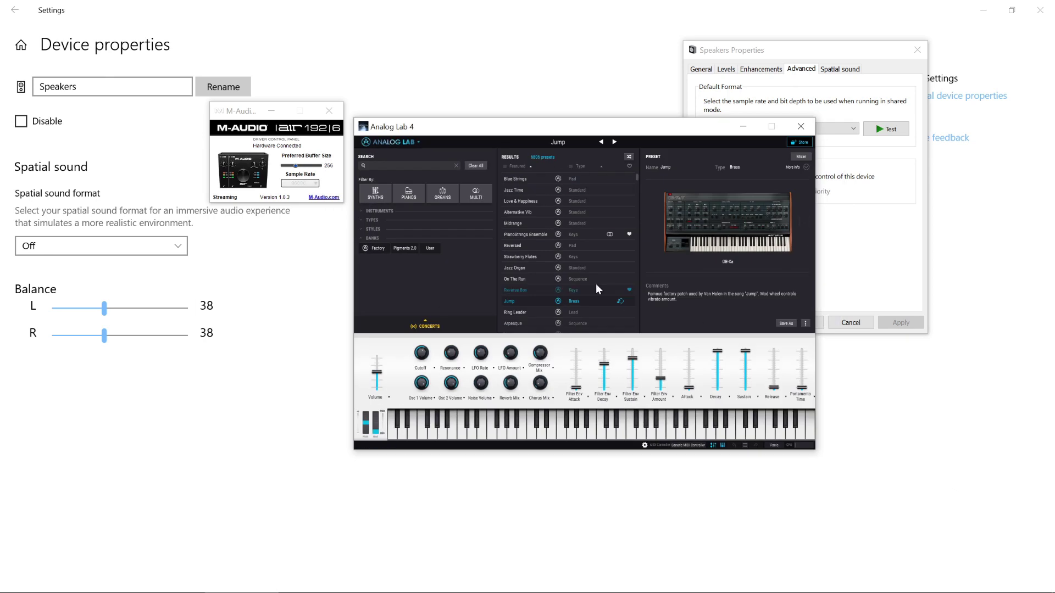
{"action": "left_click", "coordinate": [800, 128]}
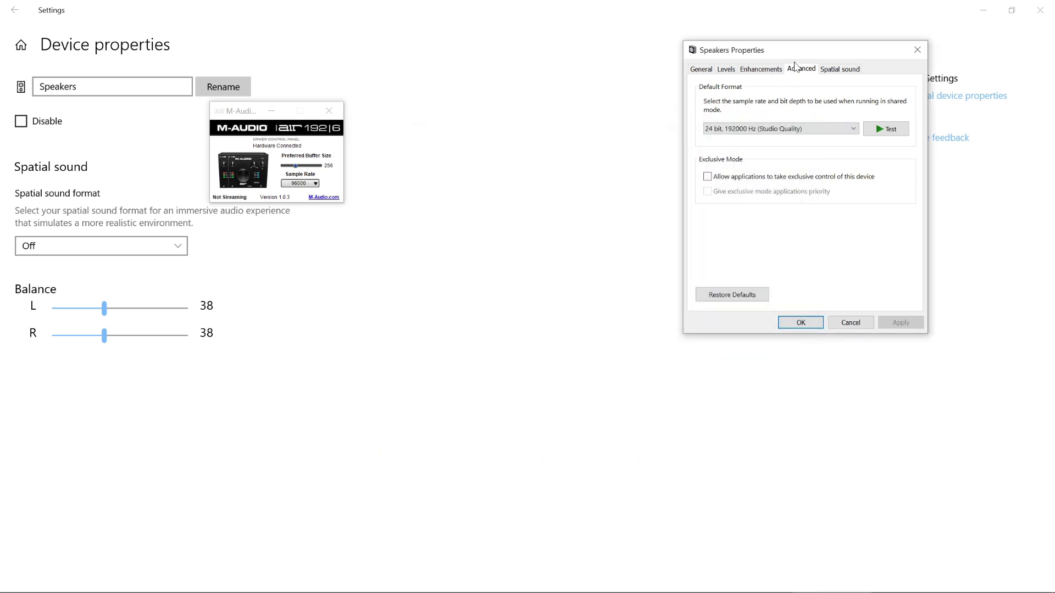
Step: Close and reopen Speakers Properties on the Advanced tab, now showing 24 bit, 96000 Hz
{"action": "left_click_drag", "start_coordinate": [802, 50], "coordinate": [585, 76]}
{"action": "left_click", "coordinate": [700, 77]}
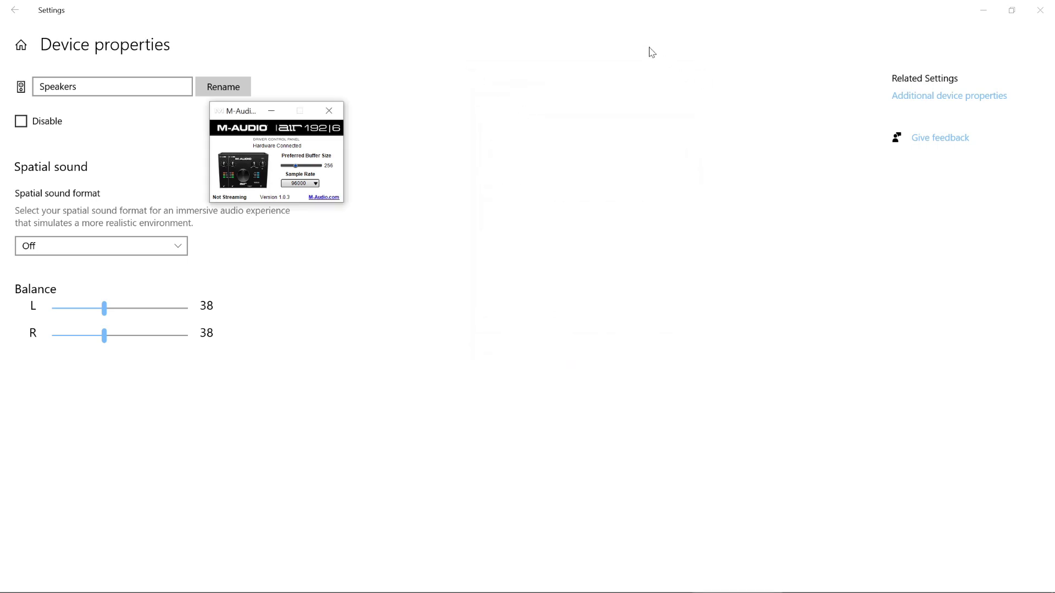
{"action": "left_click", "coordinate": [833, 588]}
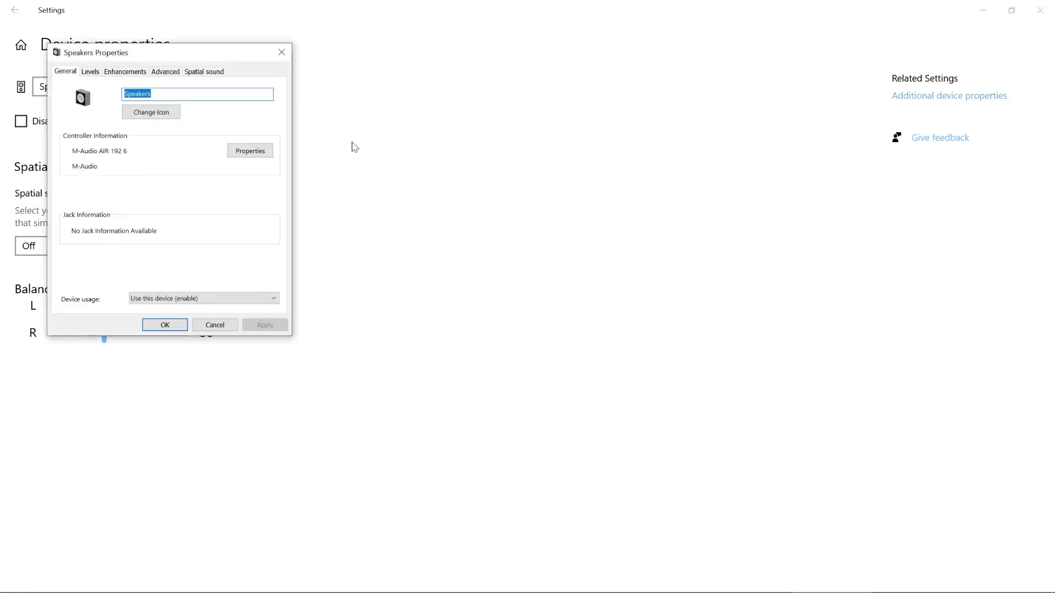
{"action": "left_click_drag", "start_coordinate": [194, 55], "coordinate": [700, 62]}
{"action": "left_click", "coordinate": [674, 79]}
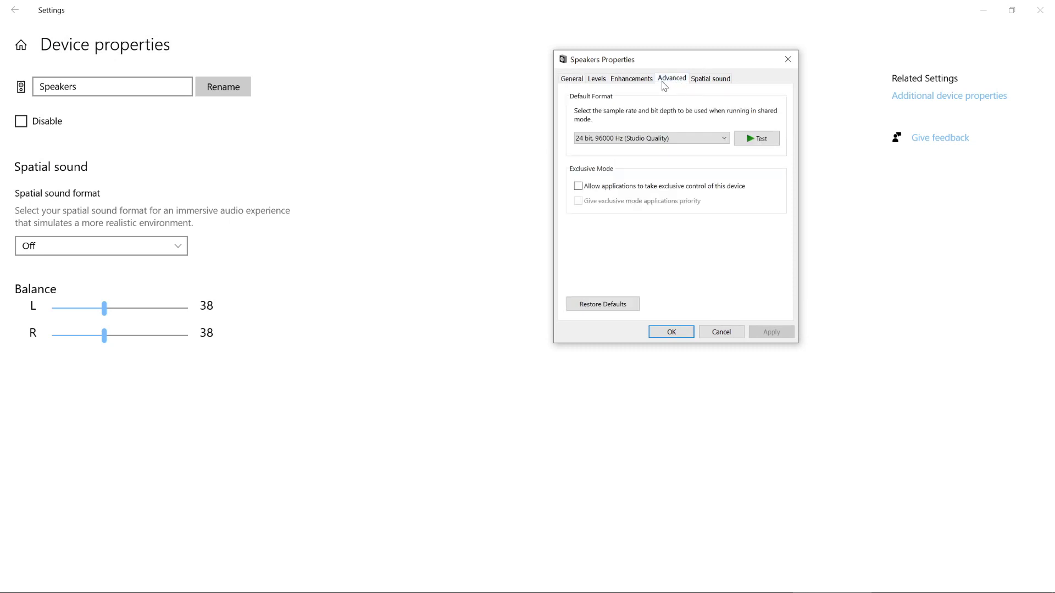
Step: Place the M-Audio panel alongside, test the tone, and dismiss the 'Failed to play test tone' error
{"action": "left_click", "coordinate": [673, 588]}
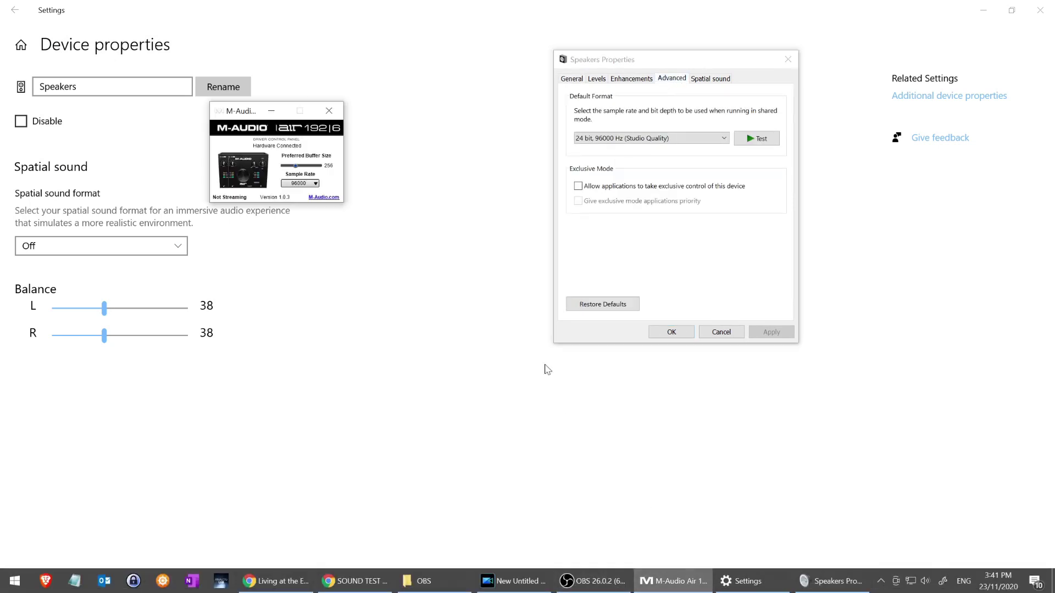
{"action": "left_click_drag", "start_coordinate": [256, 111], "coordinate": [440, 126]}
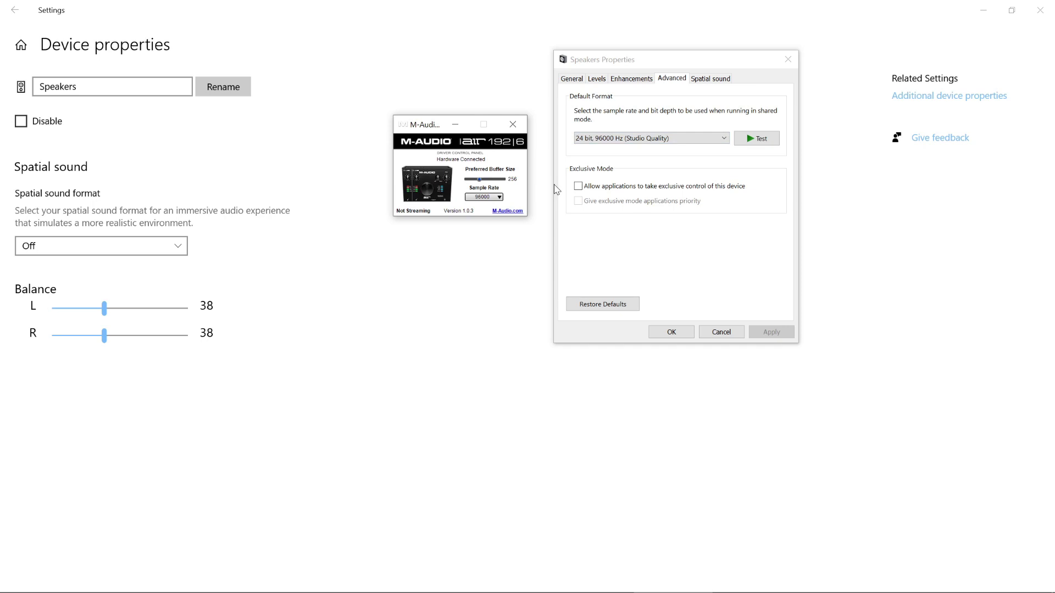
{"action": "left_click", "coordinate": [749, 145]}
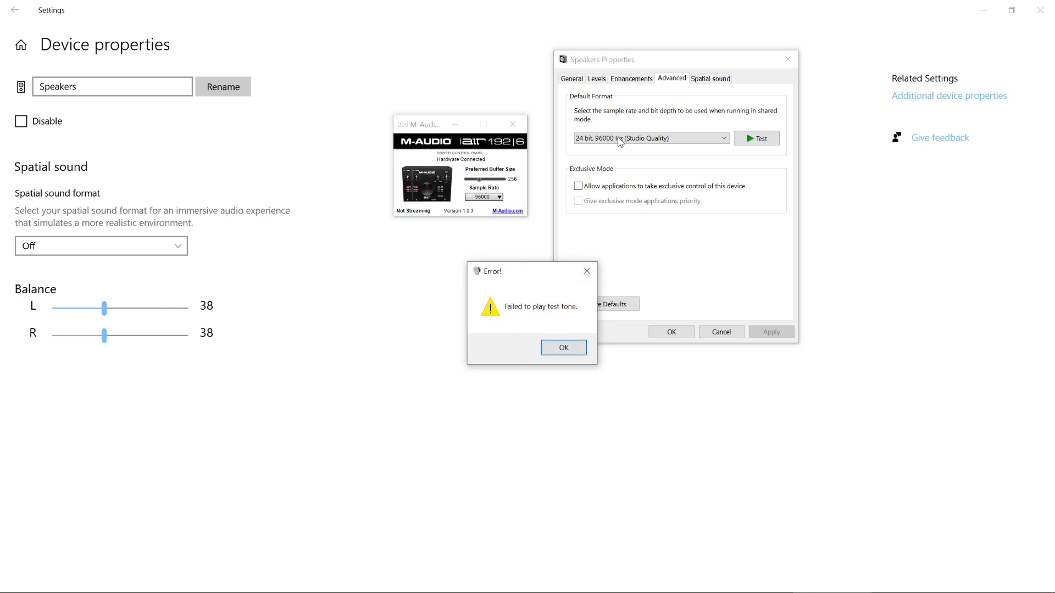
{"action": "left_click", "coordinate": [565, 347]}
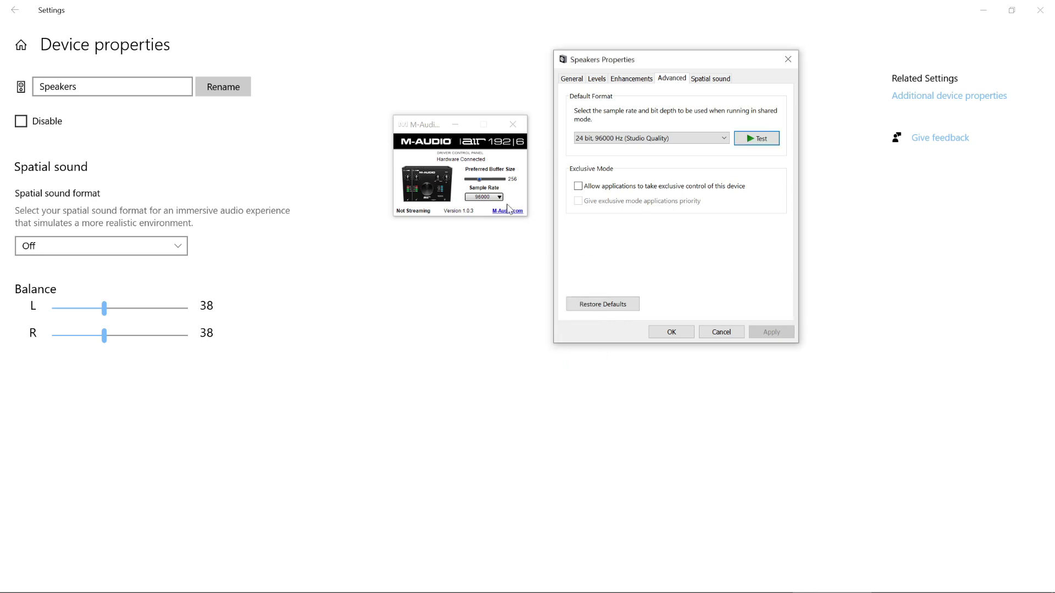
Step: Apply 24 bit, 192000 Hz (Studio Quality) as default format, then play and stop the test tone
{"action": "left_click", "coordinate": [701, 139]}
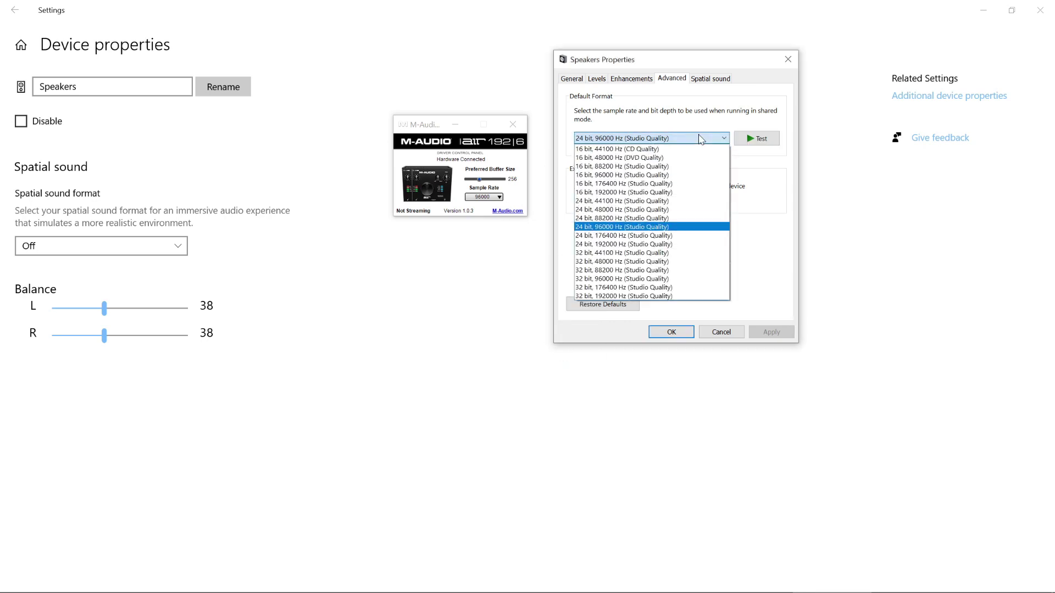
{"action": "left_click", "coordinate": [652, 244]}
{"action": "left_click", "coordinate": [777, 330]}
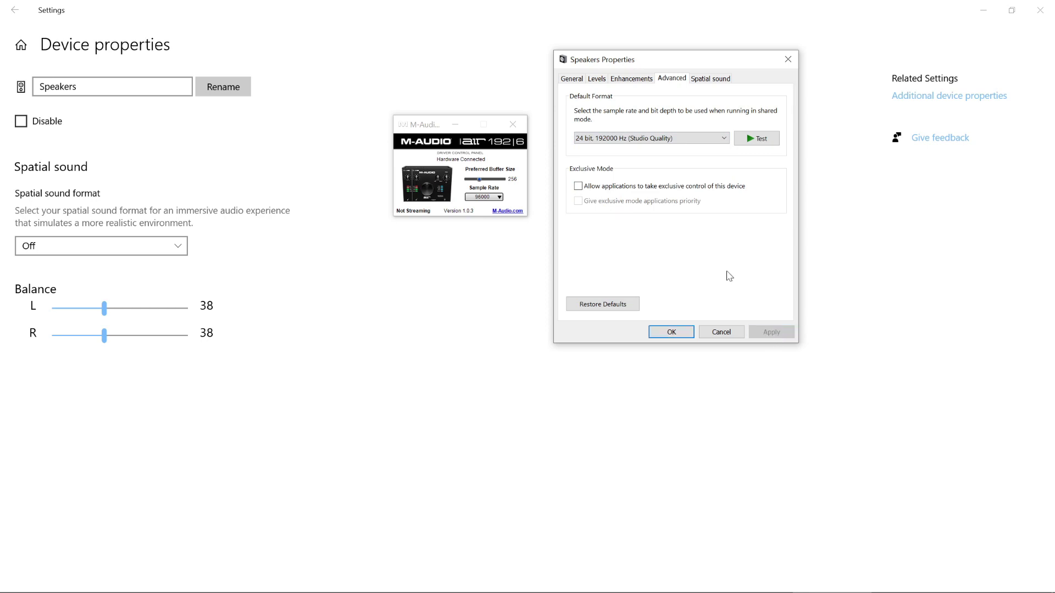
{"action": "left_click", "coordinate": [759, 141]}
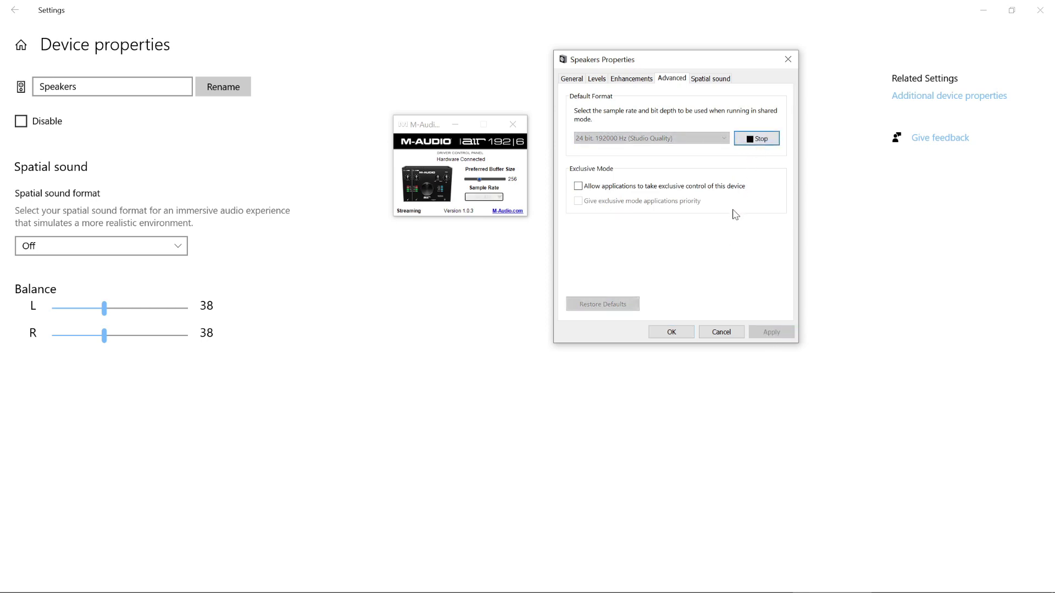
{"action": "left_click", "coordinate": [760, 140]}
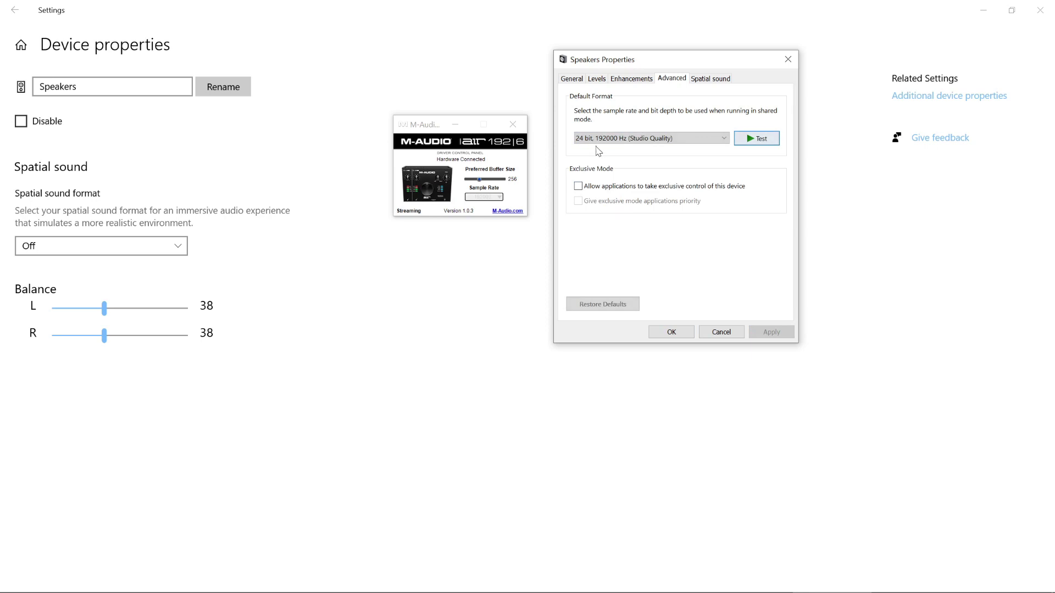